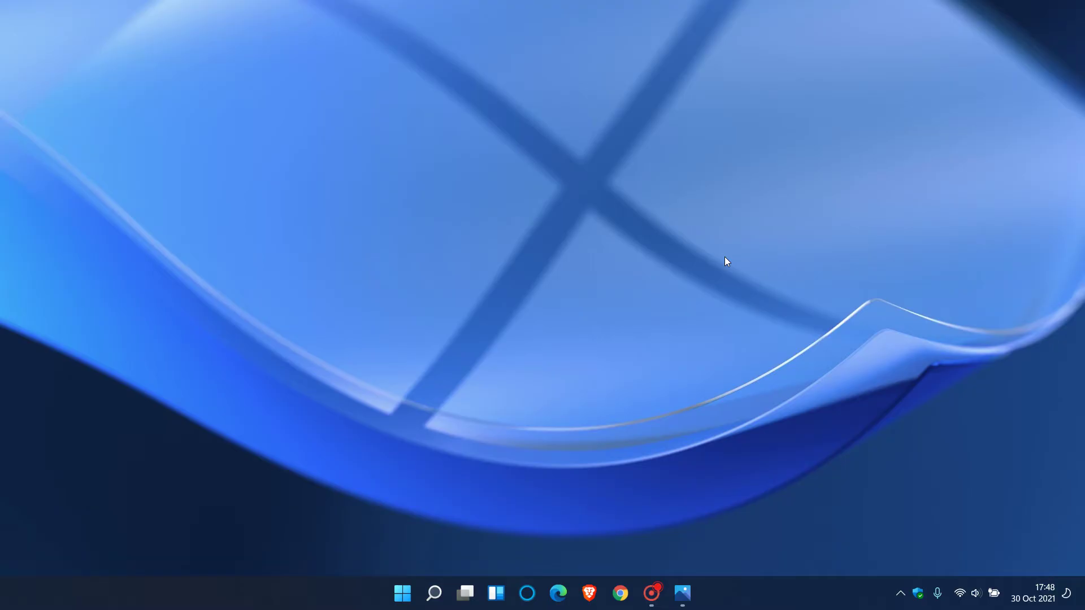
pyautogui.click(682, 593)
pyautogui.click(923, 11)
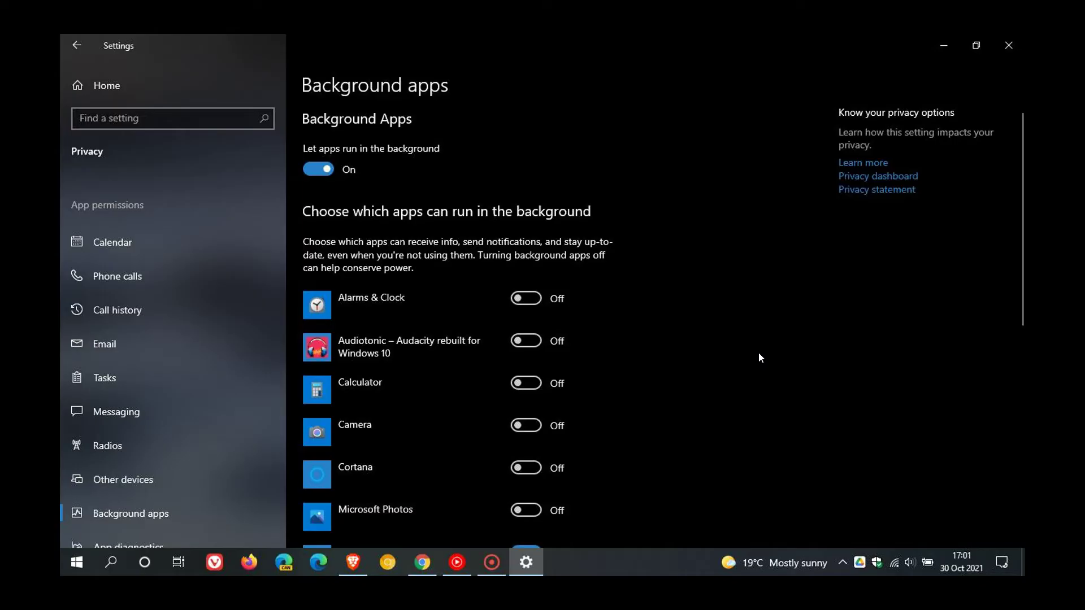
pyautogui.press('Escape')
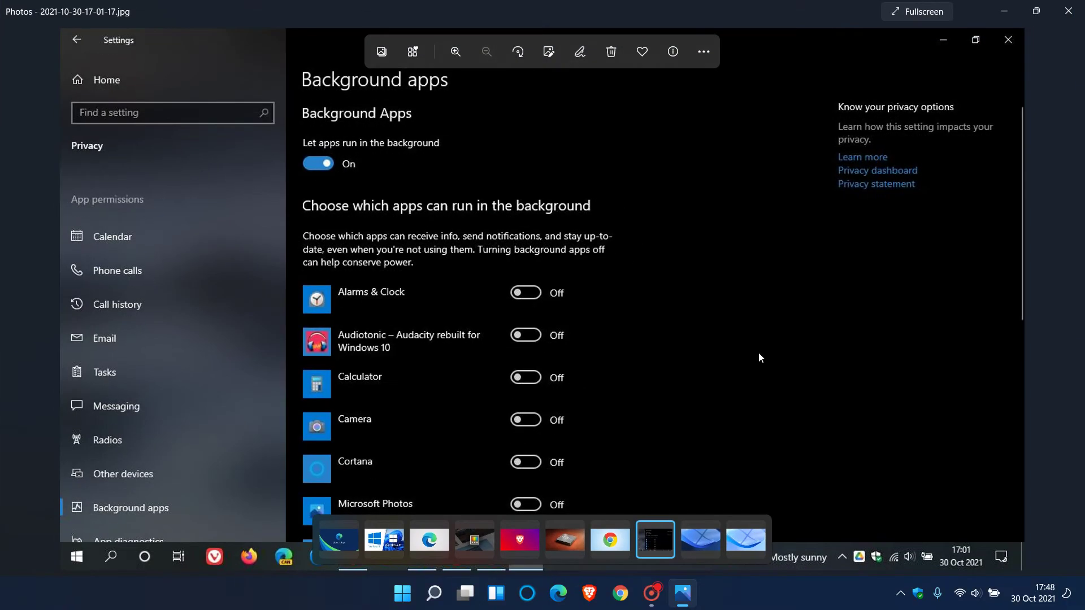
# Minimize Photos and launch Windows Settings from the Start menu.
pyautogui.click(1005, 13)
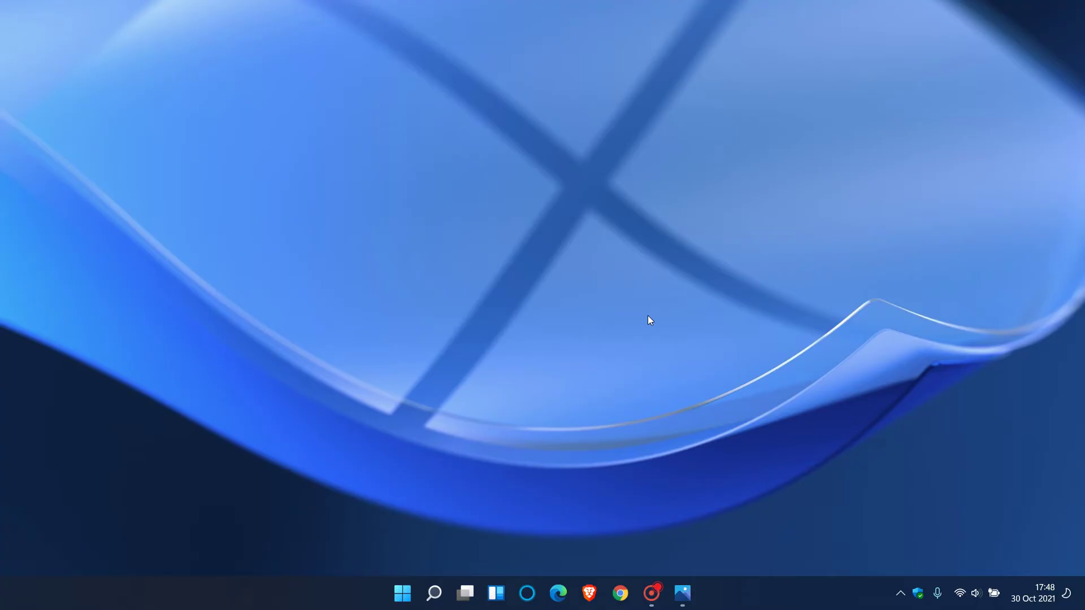
pyautogui.click(403, 593)
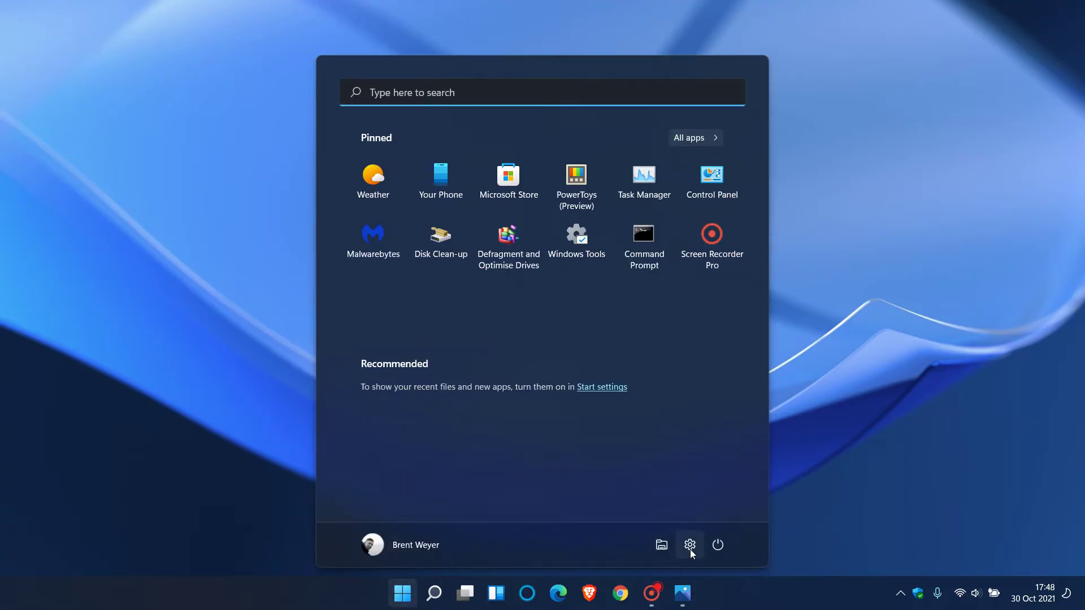
pyautogui.click(690, 546)
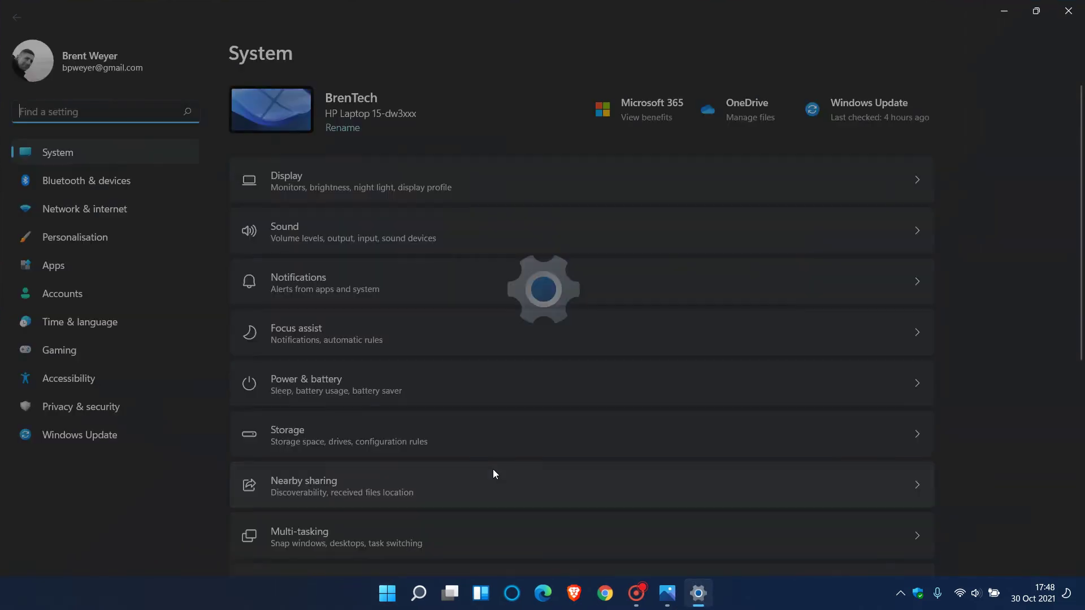
# Go to Apps > Apps & features and scroll through the 44 installed apps.
pyautogui.click(78, 266)
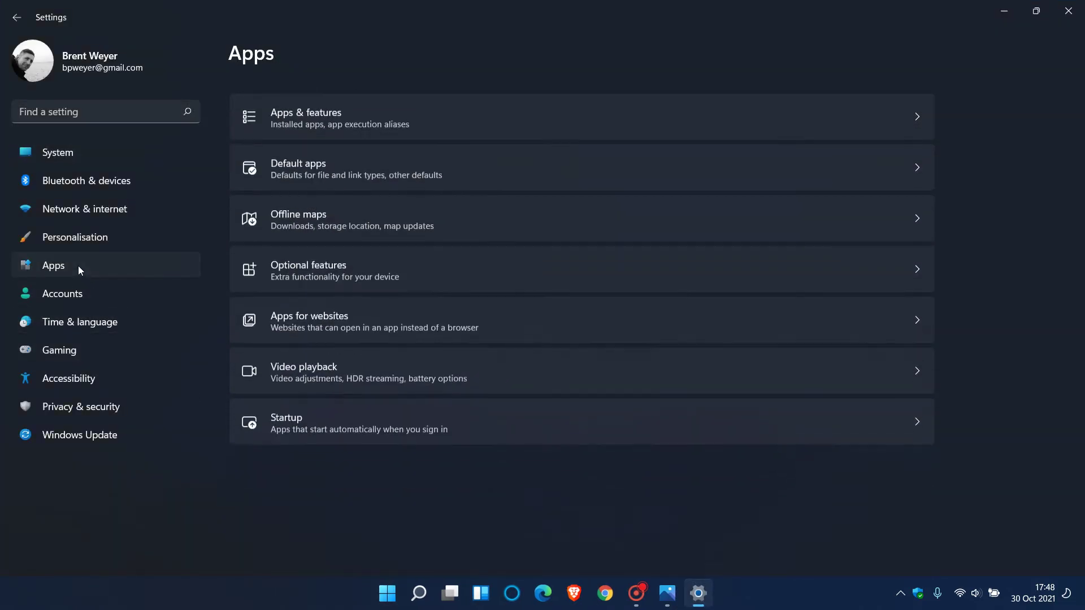
pyautogui.click(601, 121)
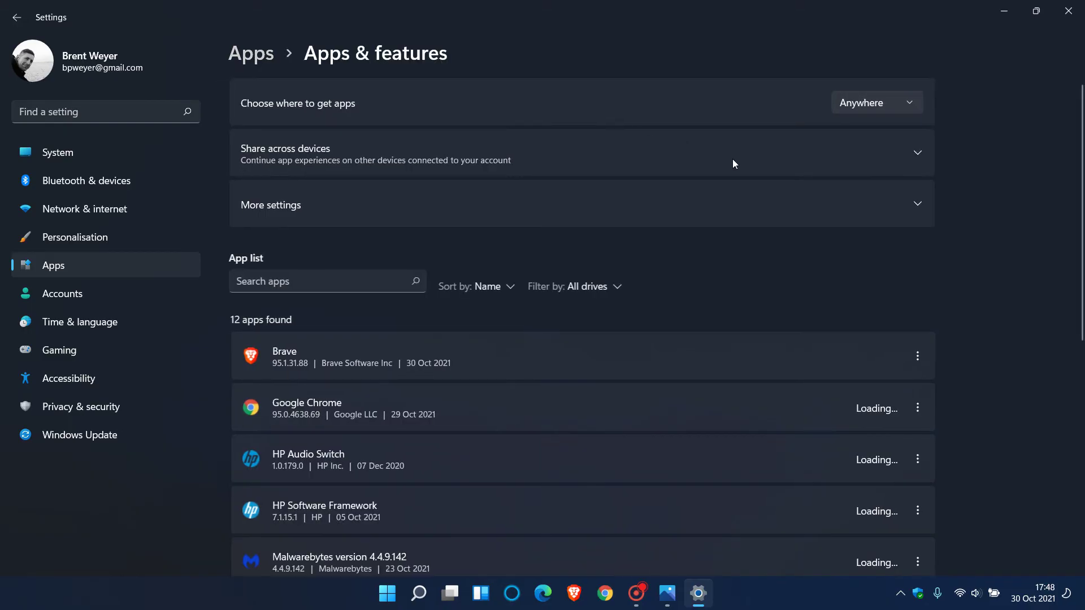
pyautogui.scroll(-4, 1020, 278)
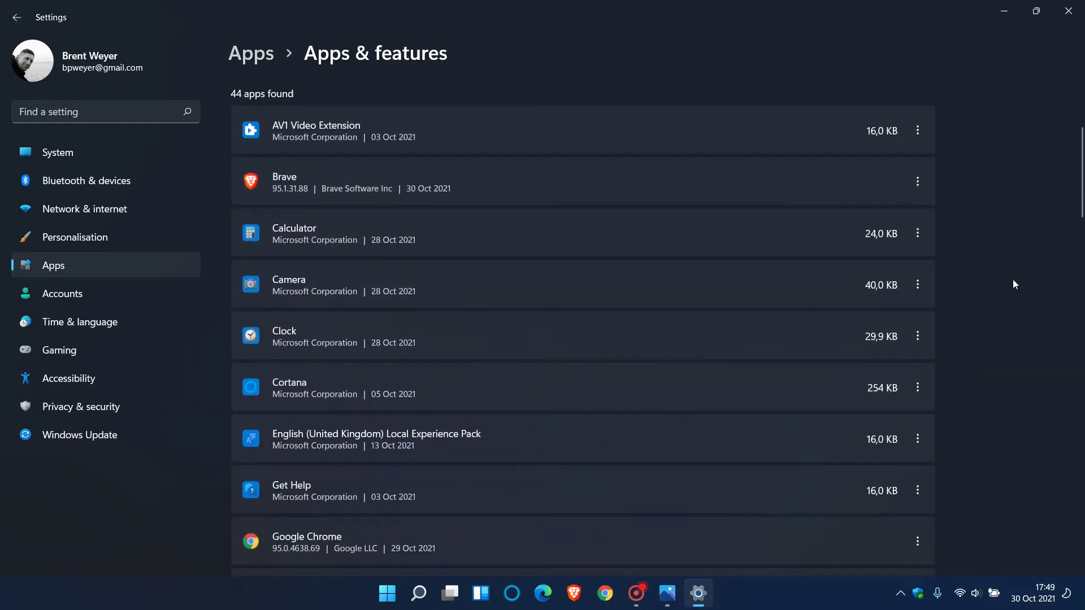
pyautogui.scroll(-7, 1013, 279)
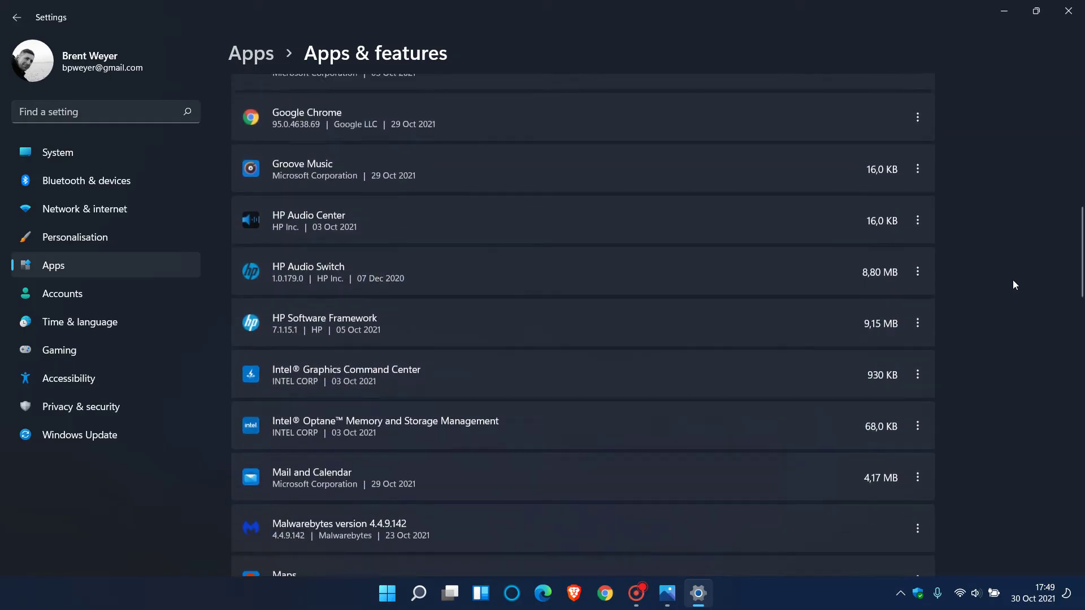
pyautogui.scroll(8, 1013, 279)
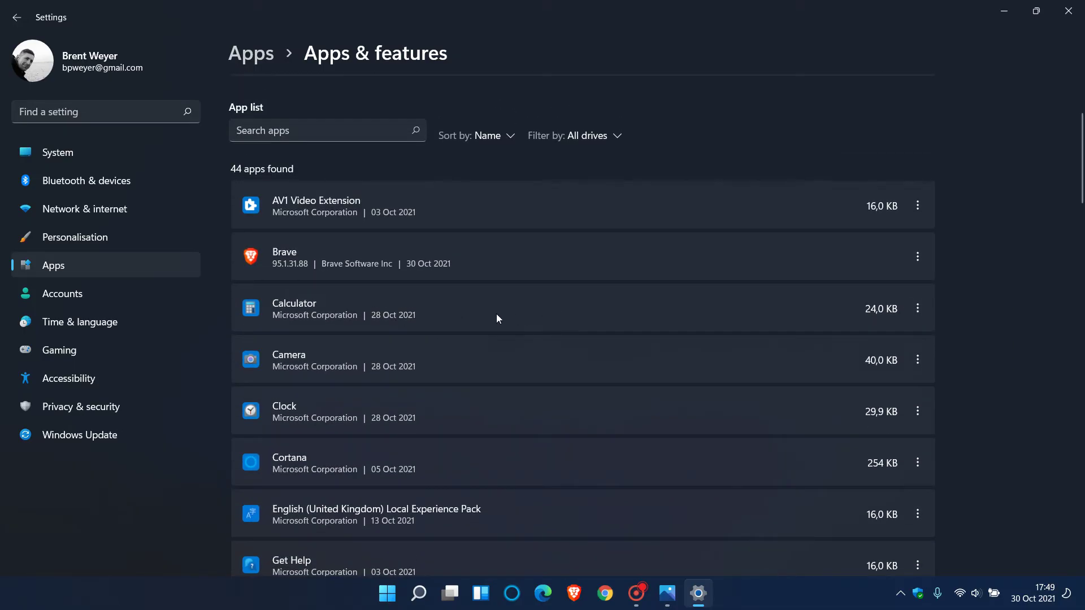
# In Calculator's Advanced options, set 'Let this app run in background' to Never.
pyautogui.click(917, 310)
pyautogui.click(832, 338)
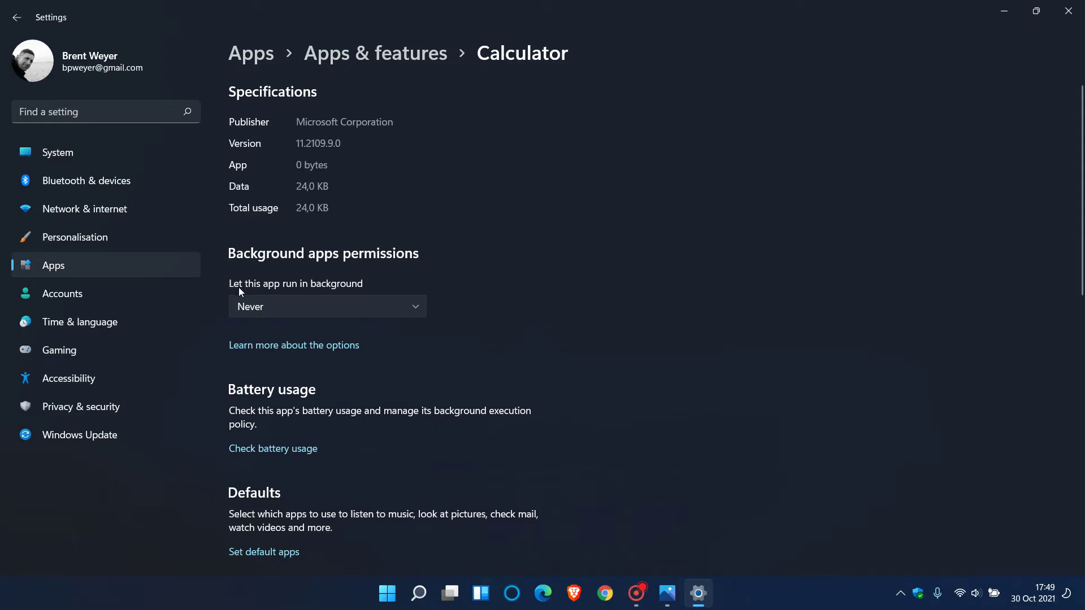
pyautogui.click(321, 307)
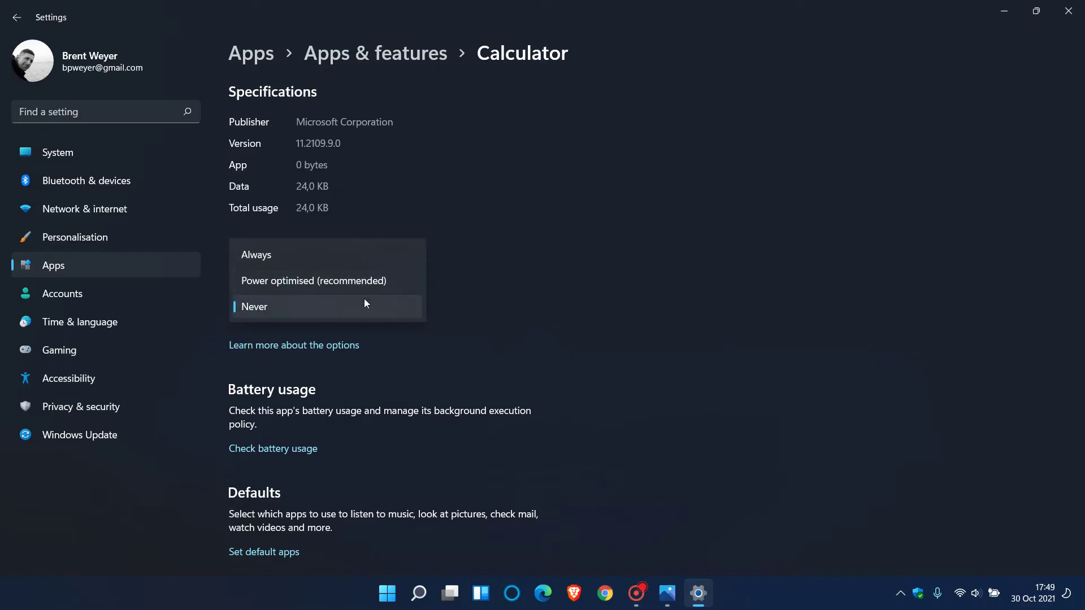
pyautogui.click(565, 305)
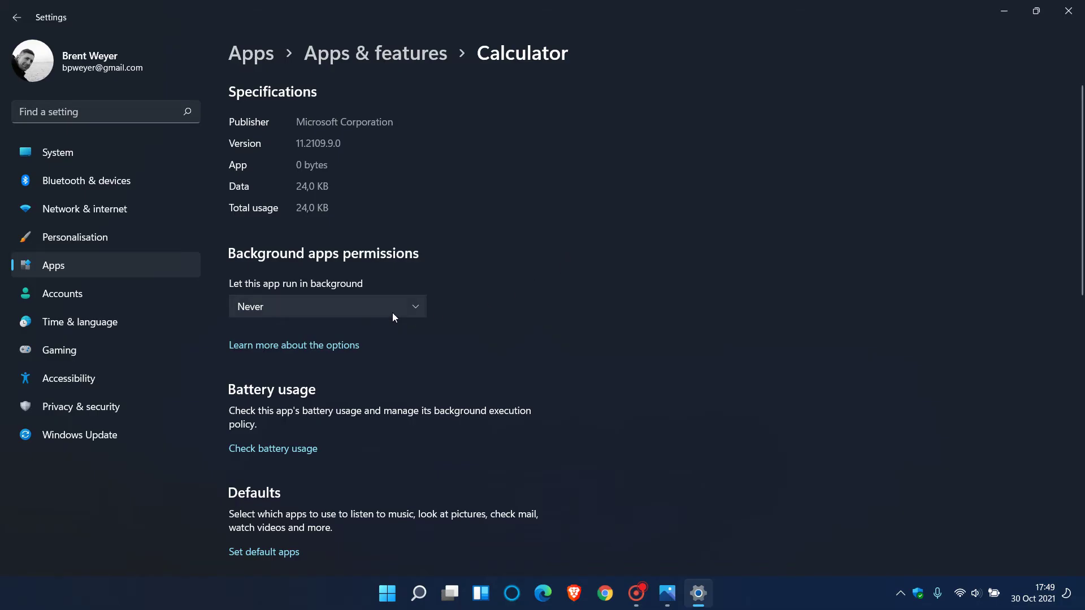
# Return to Apps & features and check Microsoft Edge's options, which offer only Modify, then dismiss them.
pyautogui.click(16, 18)
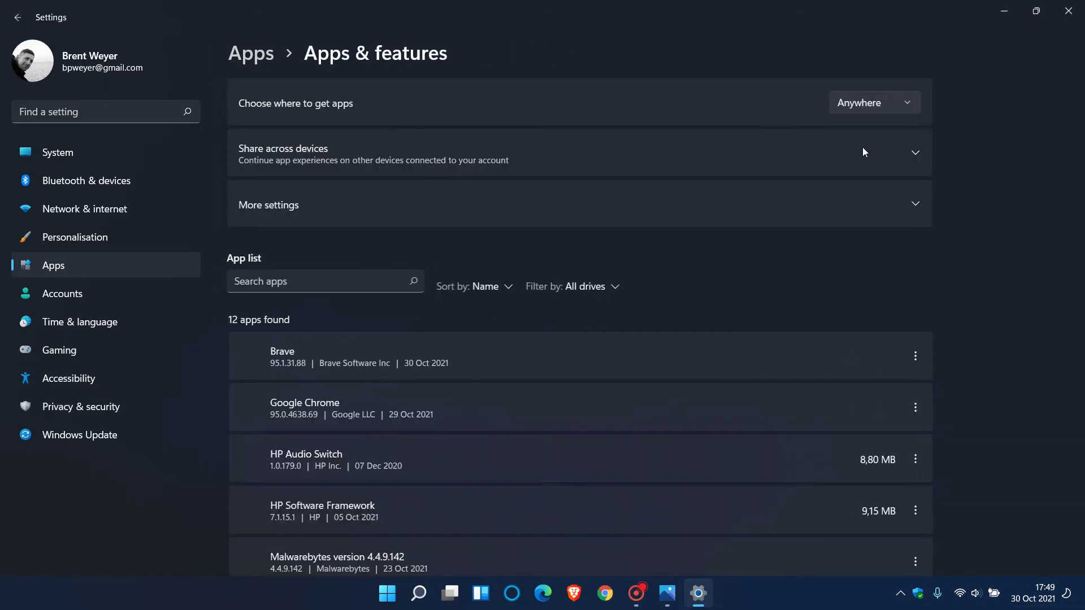
pyautogui.scroll(-10, 1012, 212)
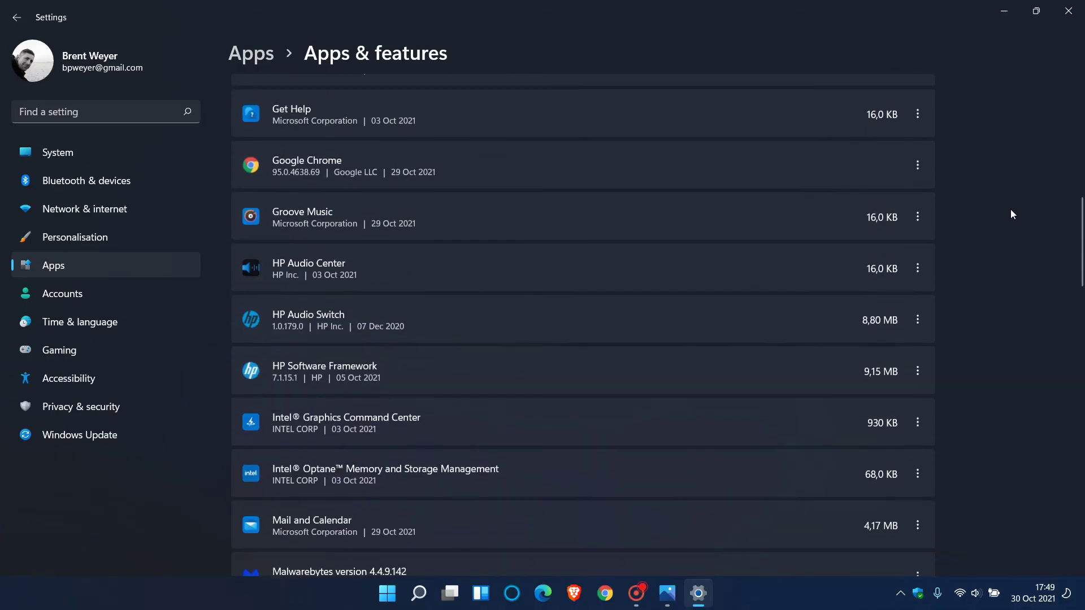
pyautogui.scroll(-8, 1012, 214)
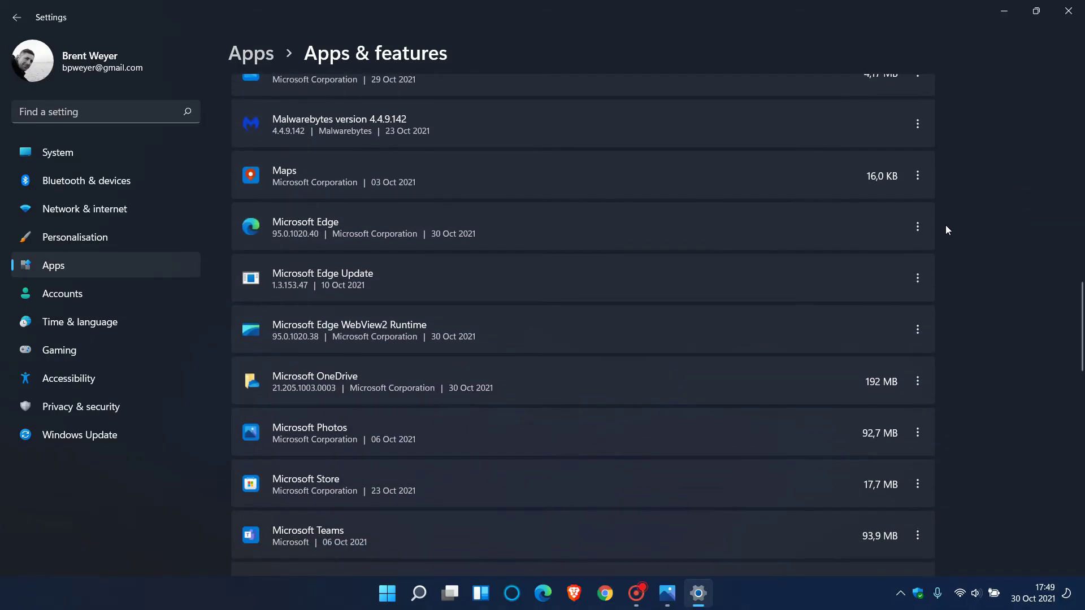
pyautogui.click(918, 228)
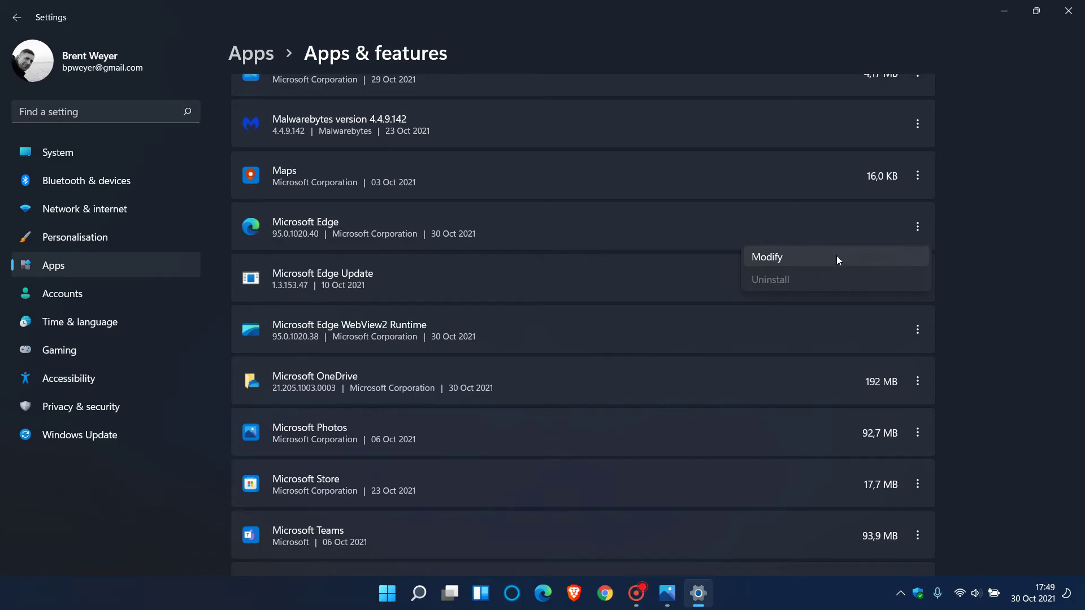
pyautogui.click(999, 255)
# Scroll the installed apps list down to Microsoft Store.
pyautogui.scroll(-4, 999, 256)
pyautogui.scroll(-1, 999, 257)
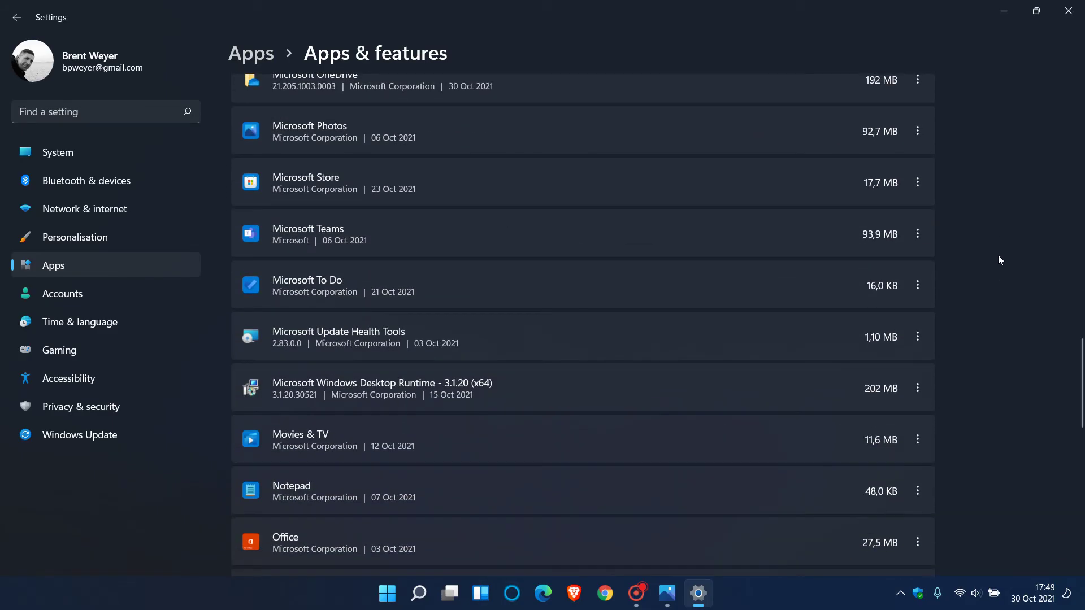
pyautogui.scroll(1, 998, 256)
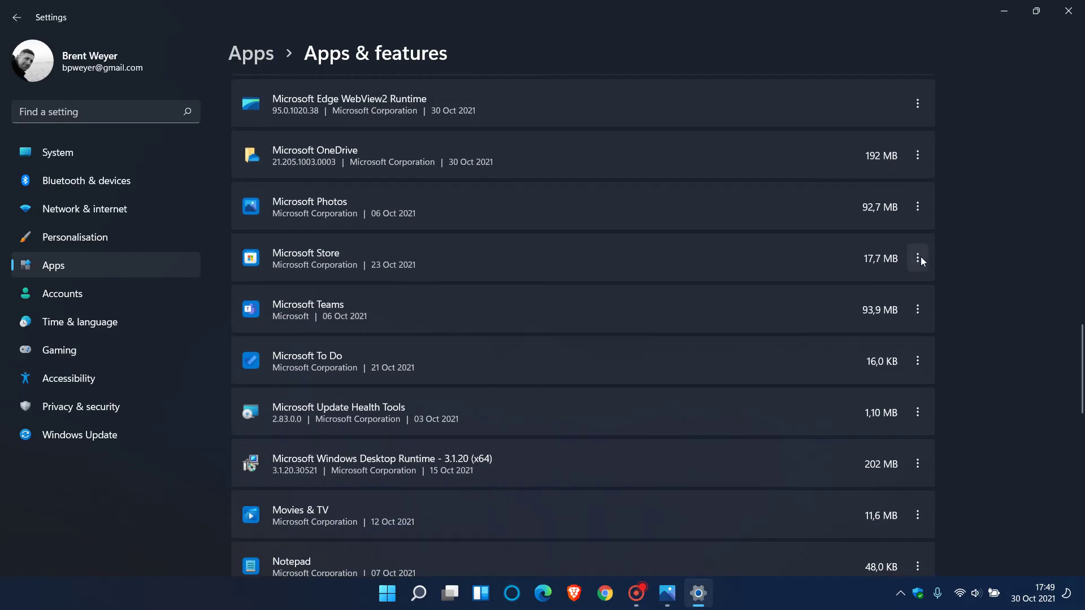
# View Microsoft Store's Advanced options, with background running at Power optimised (recommended), then go back.
pyautogui.click(919, 258)
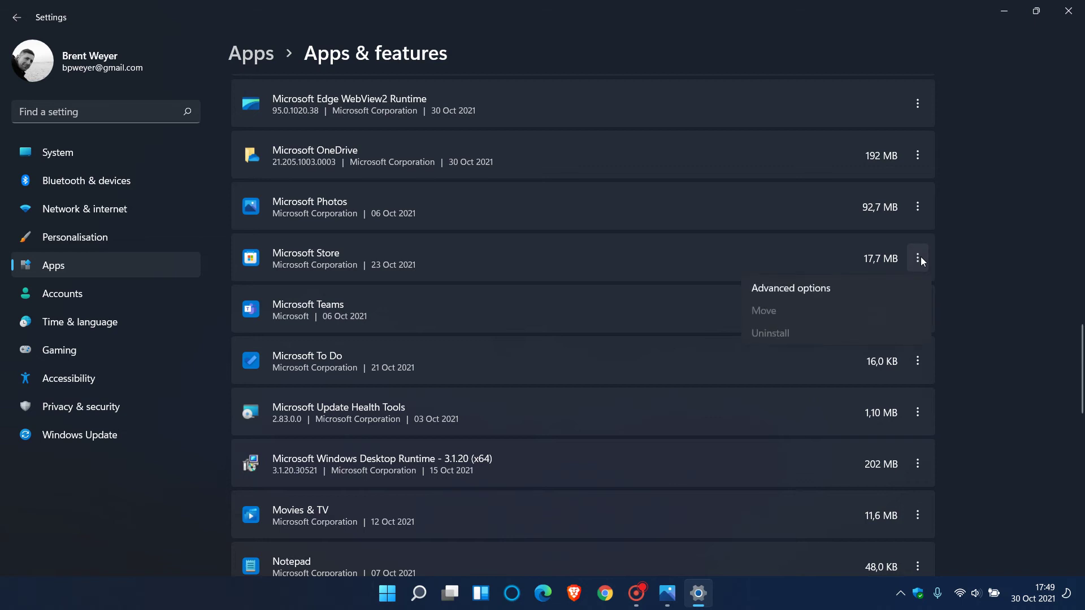
pyautogui.click(835, 293)
pyautogui.scroll(-1, 611, 278)
pyautogui.scroll(-2, 612, 283)
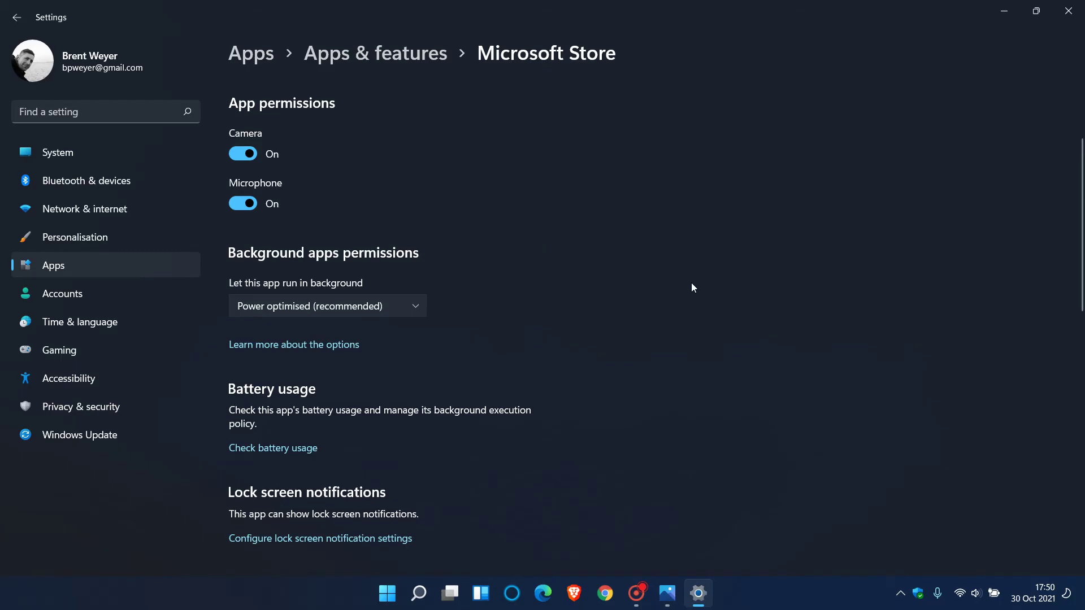
pyautogui.click(16, 18)
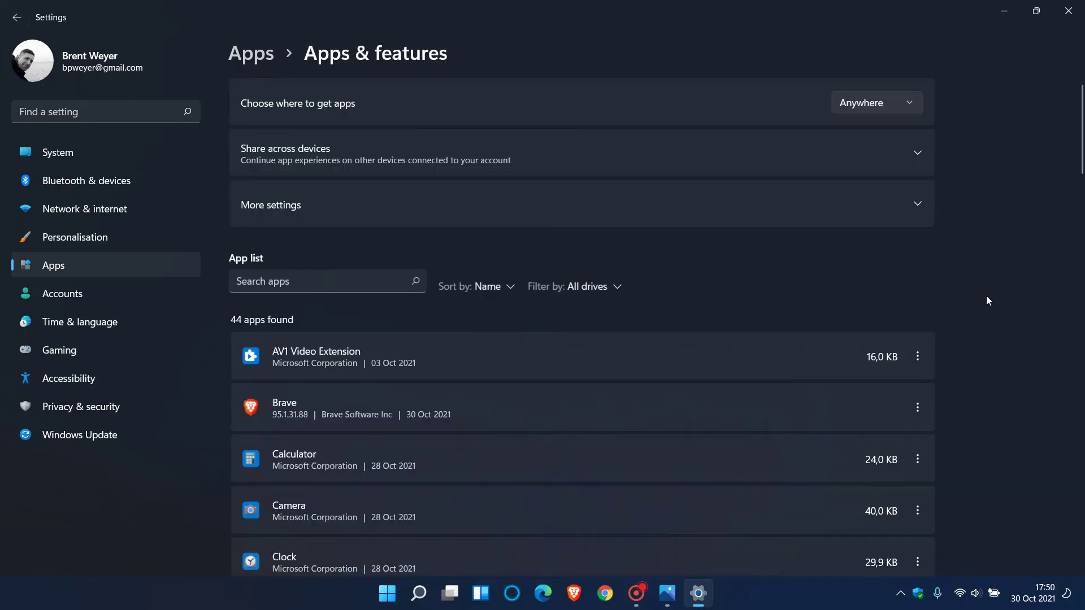
# Scroll the app list from AV1 Video Extension down to YouTube and back to the top.
pyautogui.scroll(-5, 1002, 288)
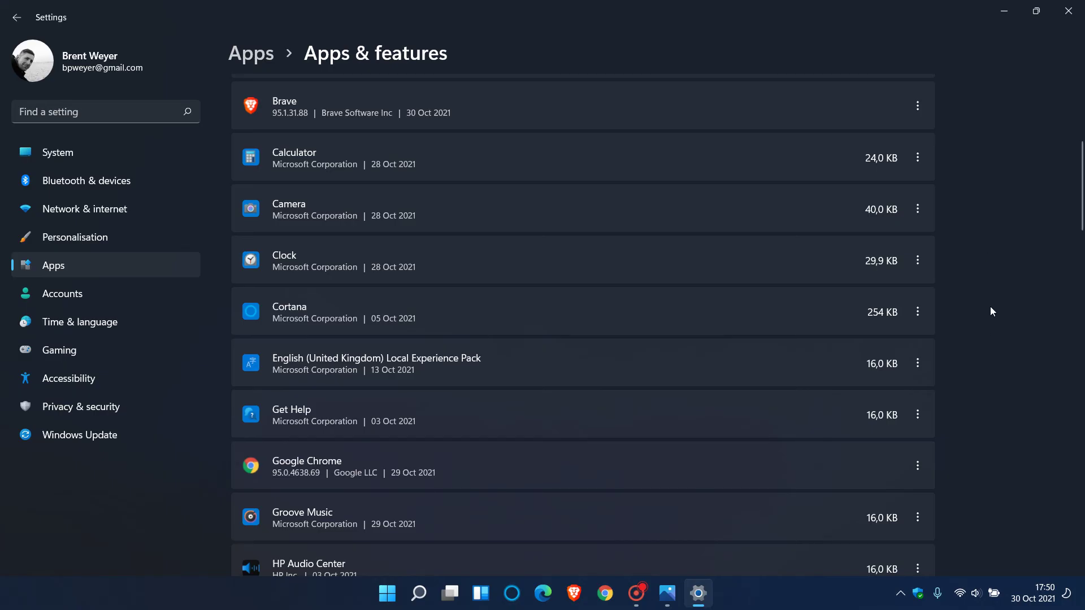
pyautogui.scroll(-8, 990, 306)
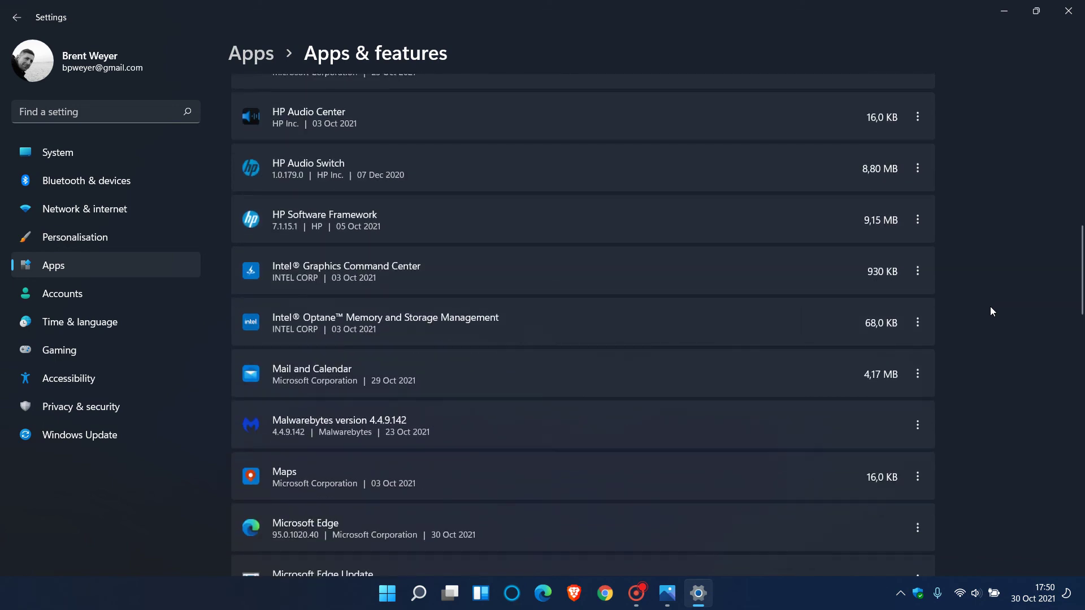
pyautogui.scroll(-5, 991, 311)
pyautogui.scroll(-12, 991, 308)
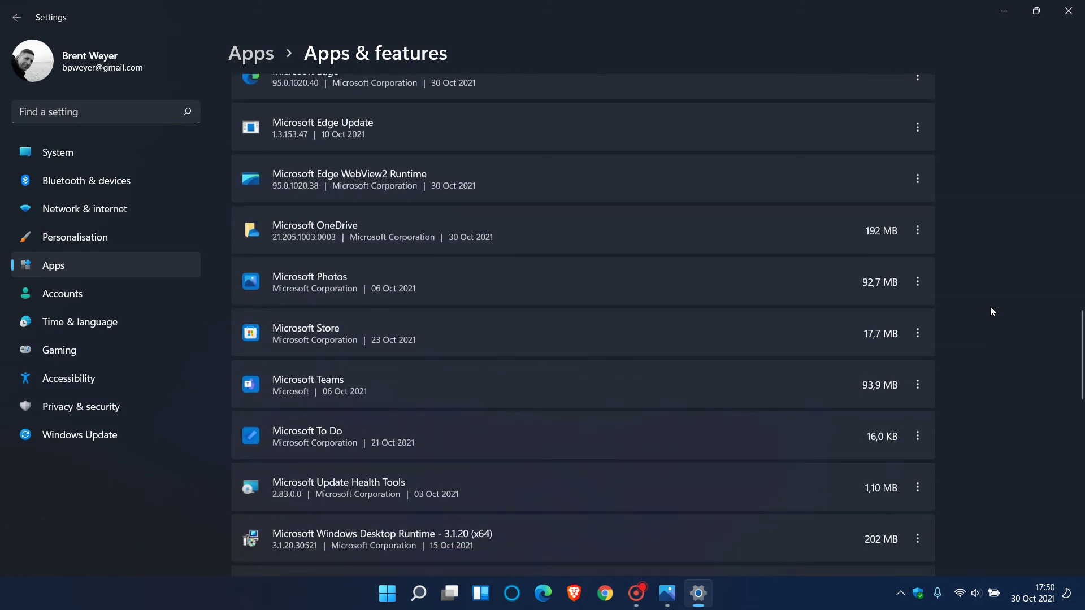
pyautogui.scroll(-6, 992, 311)
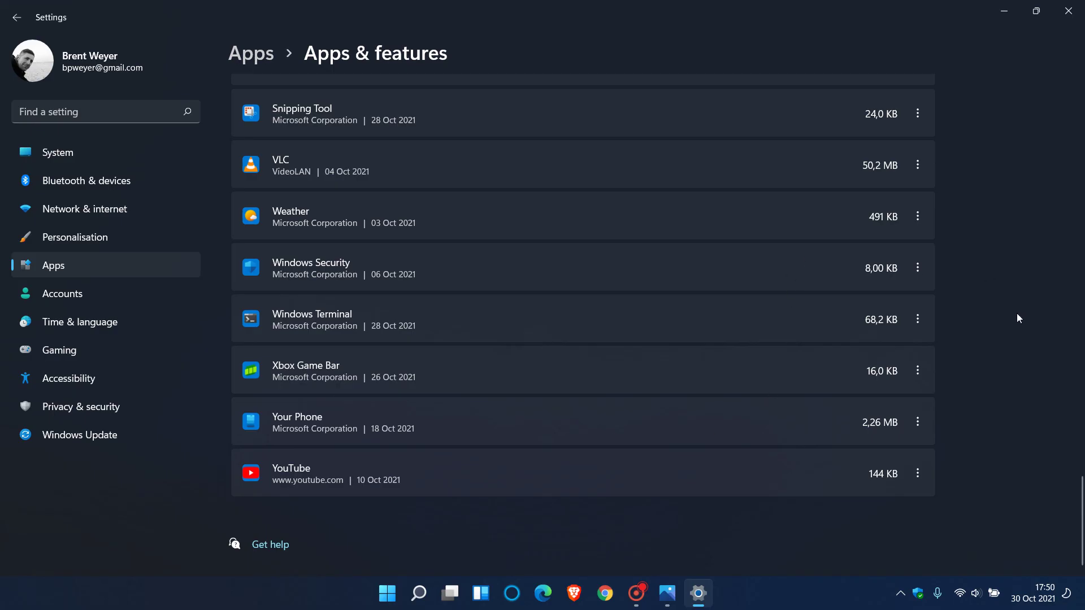
pyautogui.scroll(2, 1017, 314)
pyautogui.scroll(2, 1014, 325)
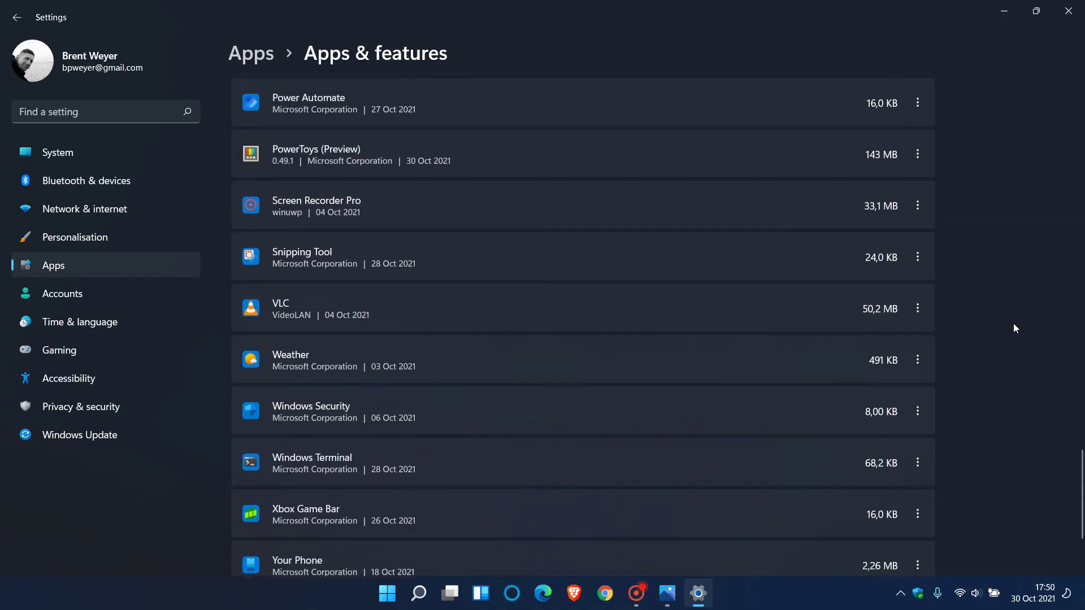
pyautogui.scroll(8, 1014, 326)
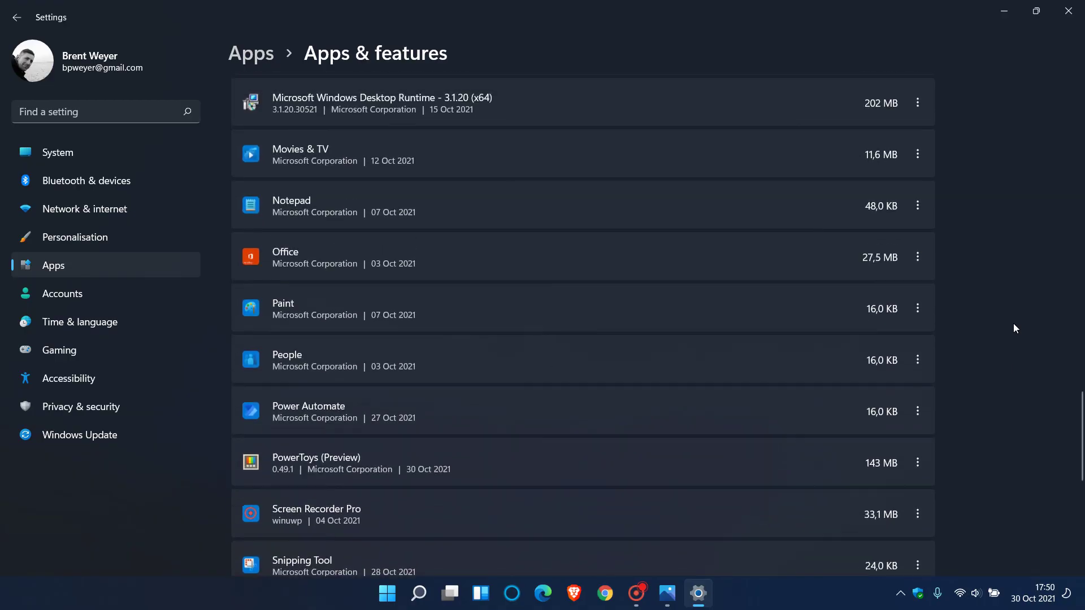
pyautogui.scroll(8, 1014, 325)
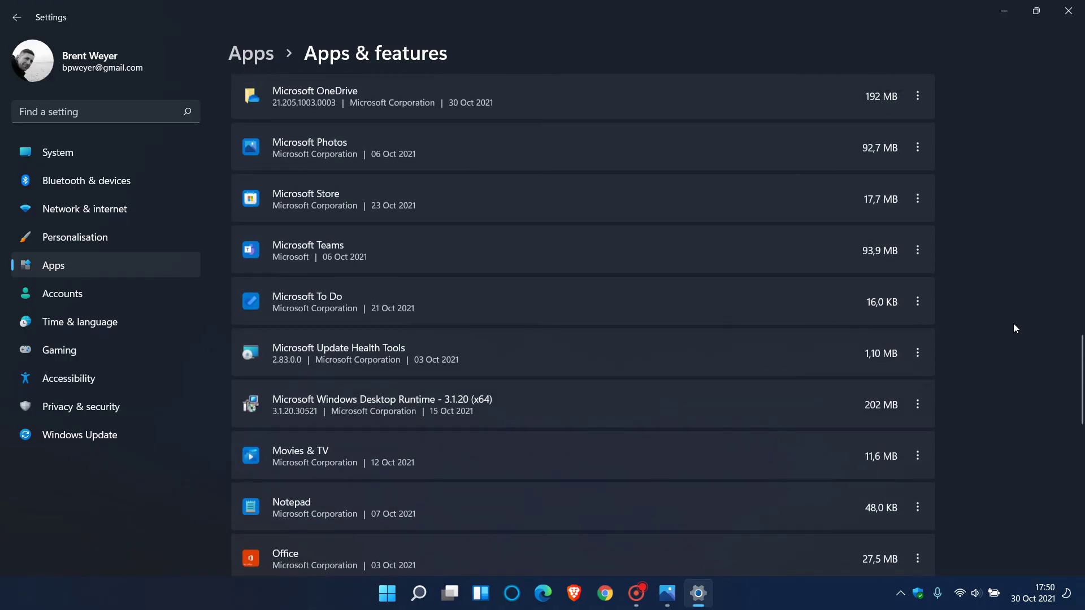
pyautogui.scroll(6, 1014, 328)
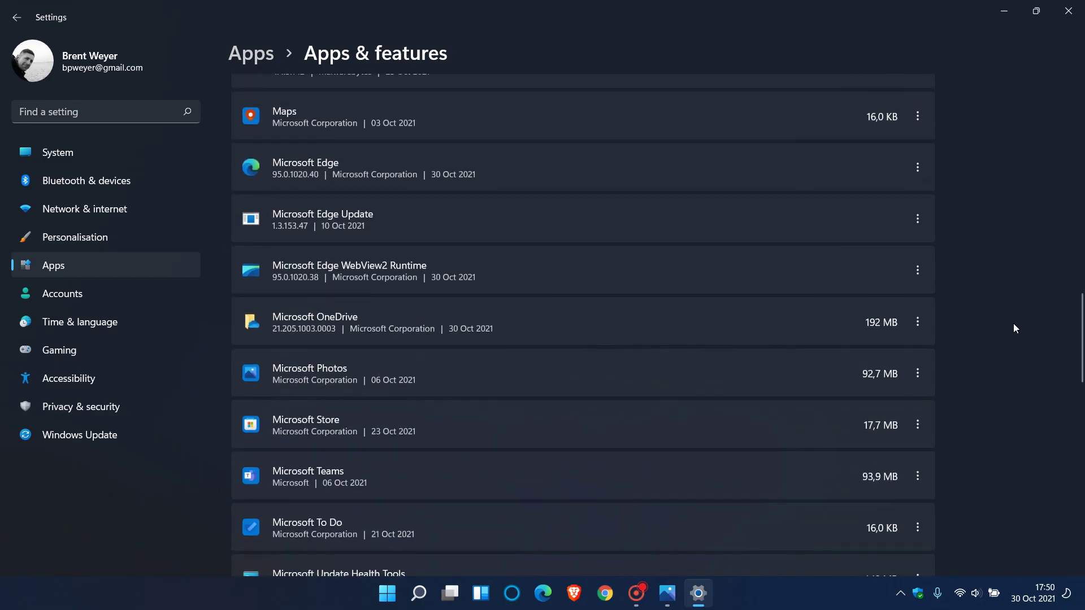
pyautogui.scroll(10, 1014, 326)
pyautogui.scroll(14, 1014, 328)
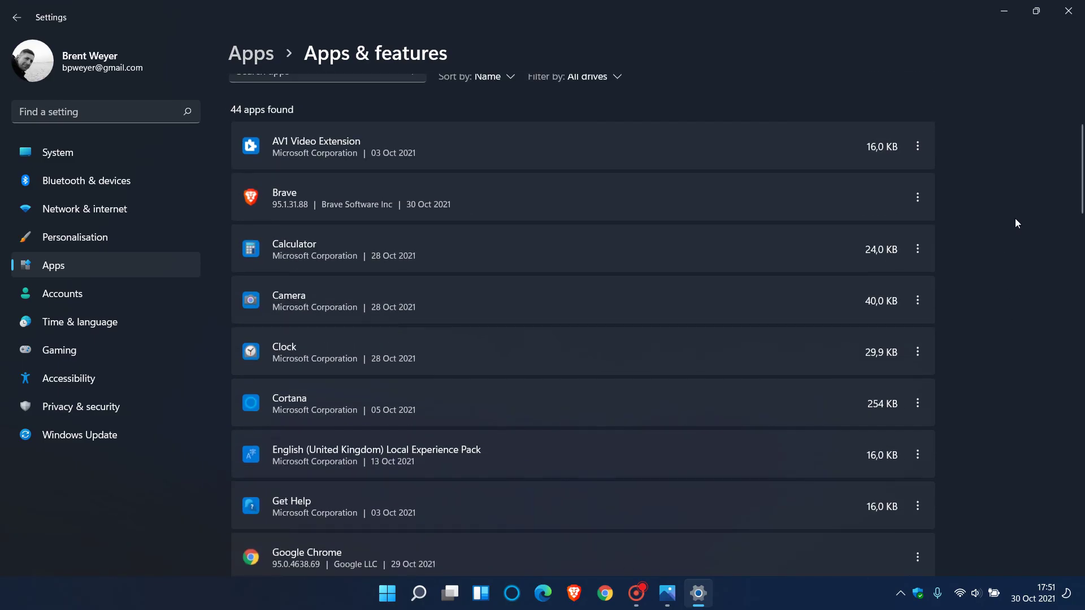
# Minimize the Settings window to reveal the desktop.
pyautogui.click(1003, 12)
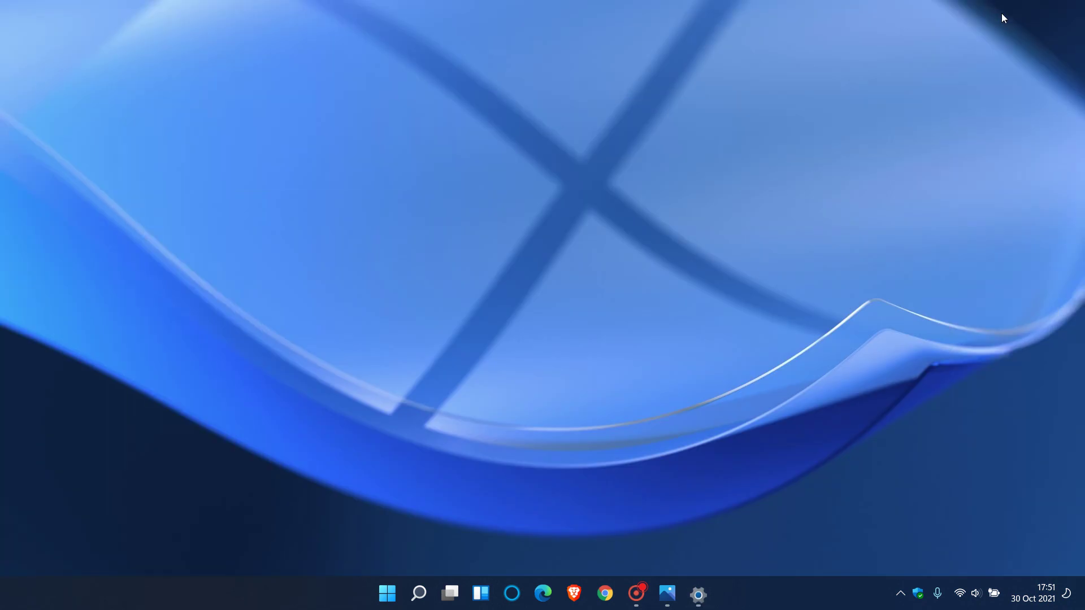